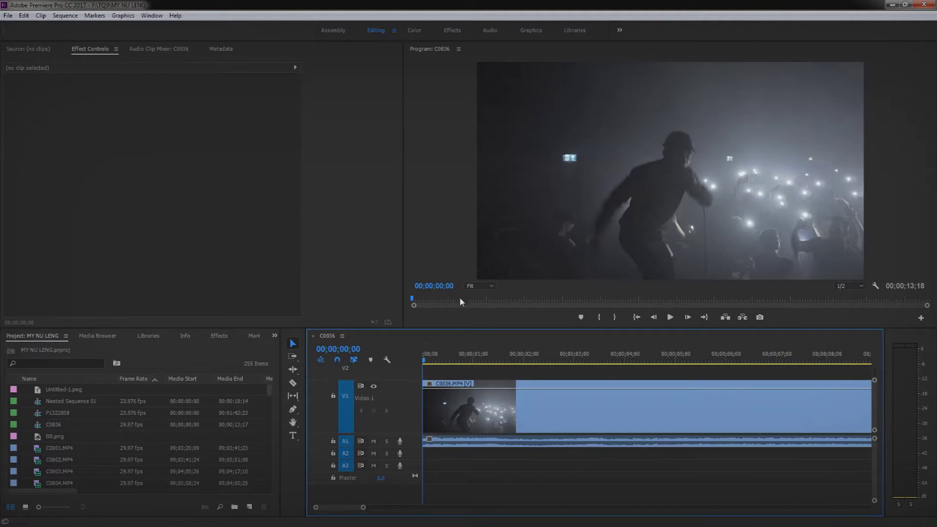
pyautogui.click(436, 393)
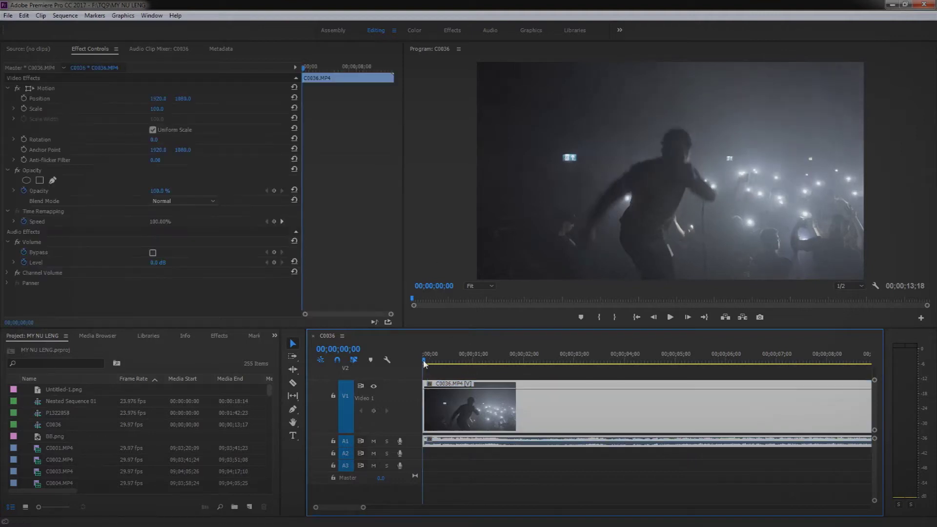
pyautogui.click(446, 372)
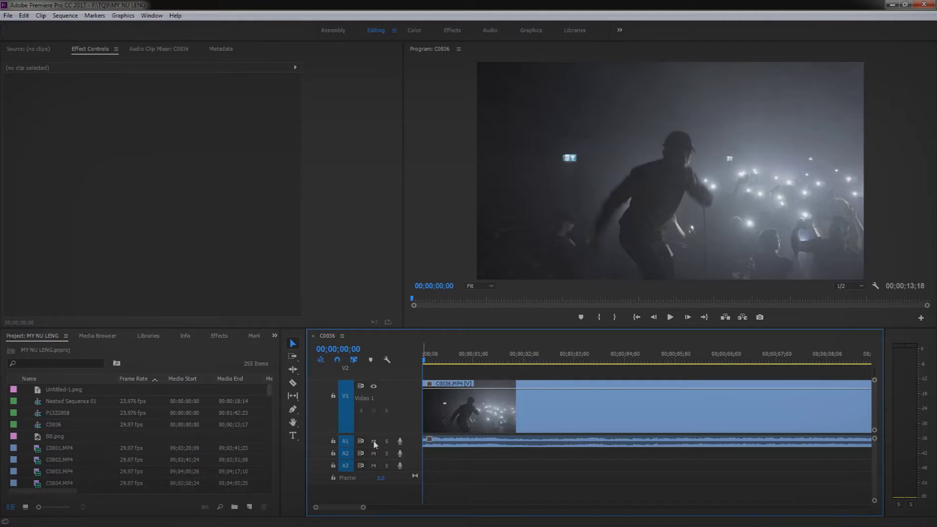
pyautogui.click(490, 445)
pyautogui.click(457, 368)
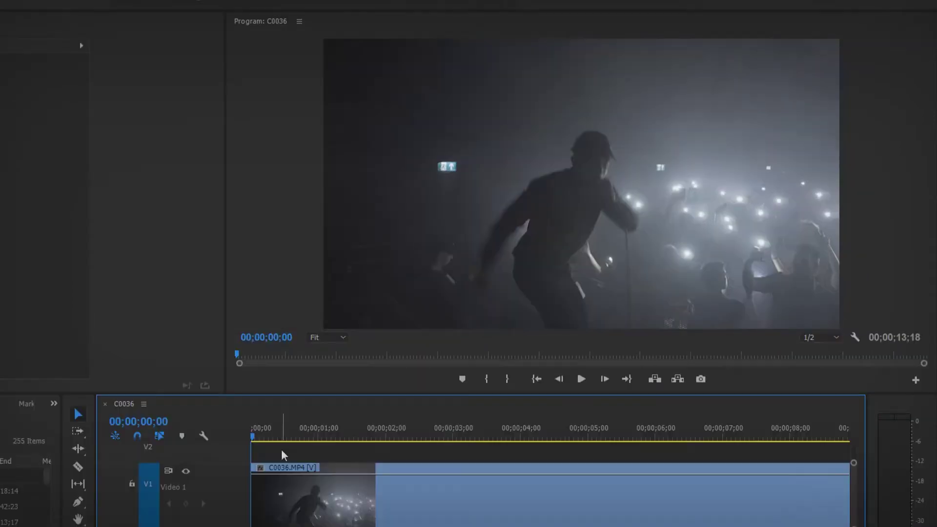
pyautogui.press('space')
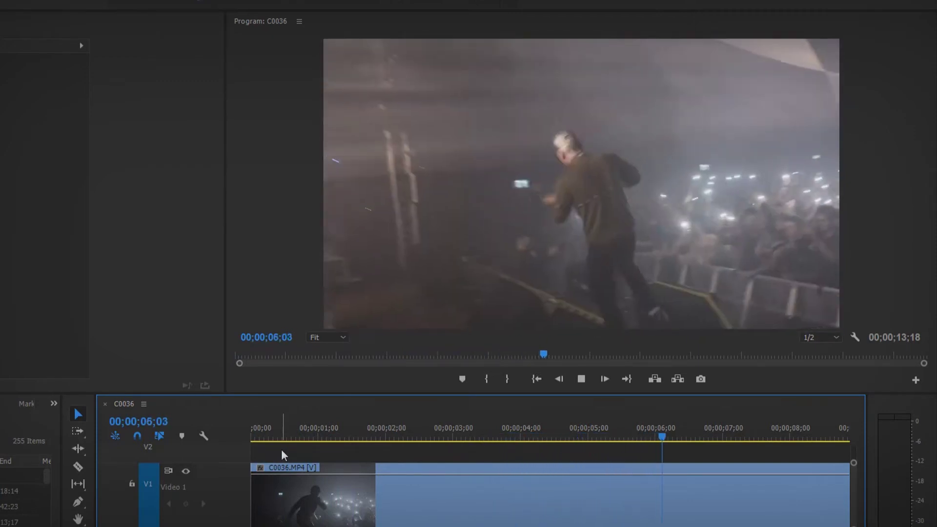
pyautogui.moveTo(392, 440); pyautogui.dragTo(250, 440)
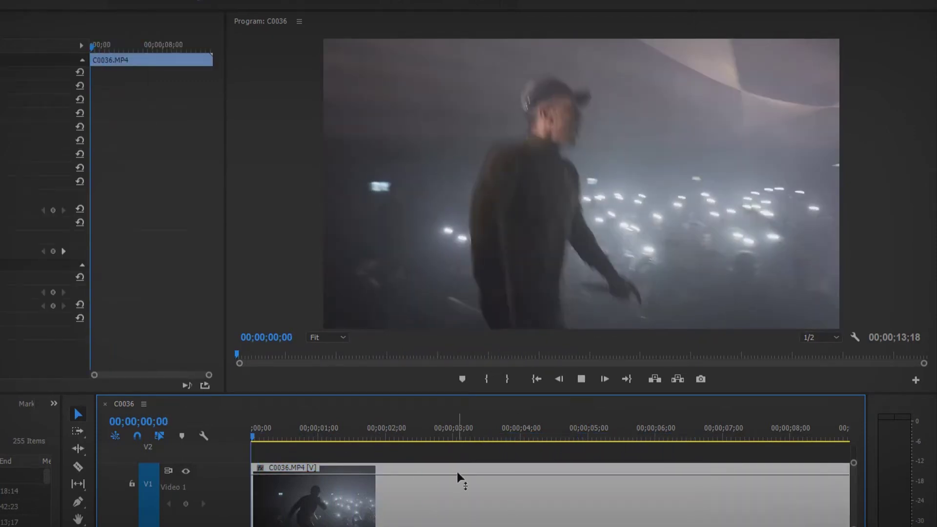
pyautogui.press('space')
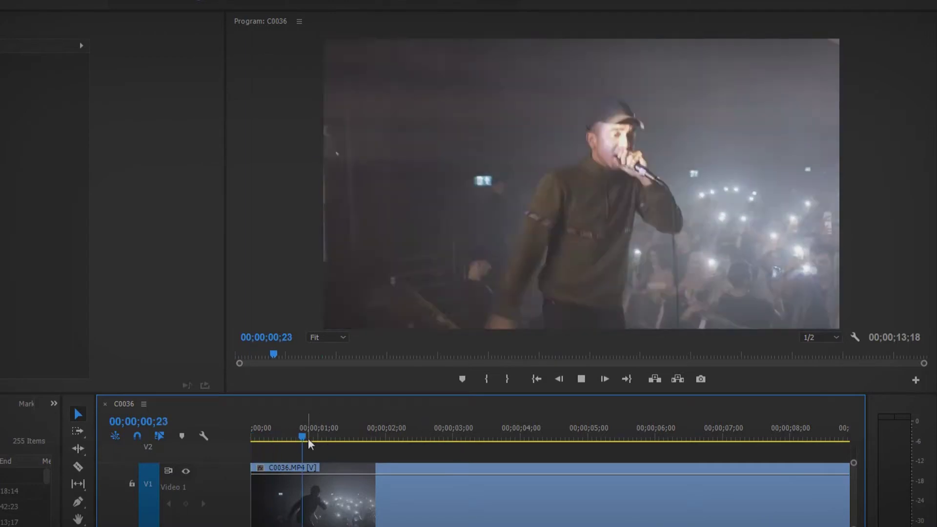
pyautogui.click(411, 441)
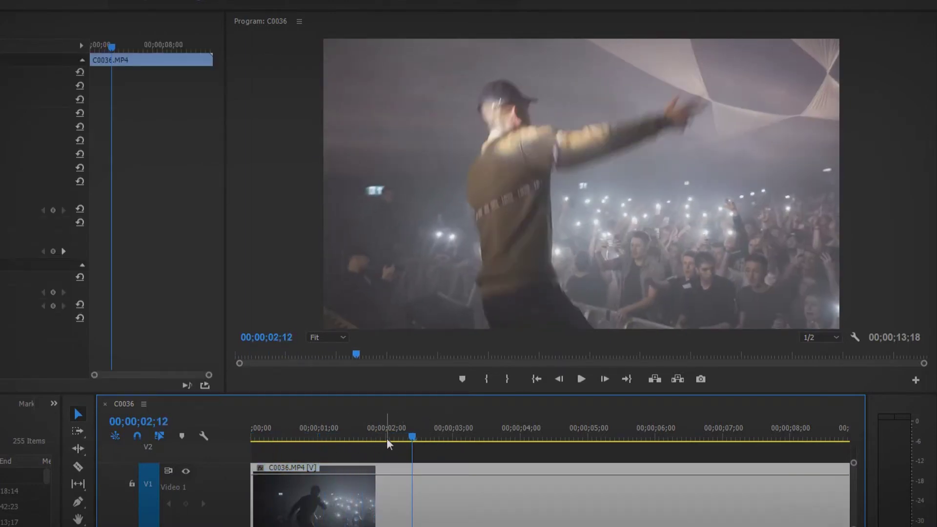
pyautogui.click(347, 433)
pyautogui.press('space')
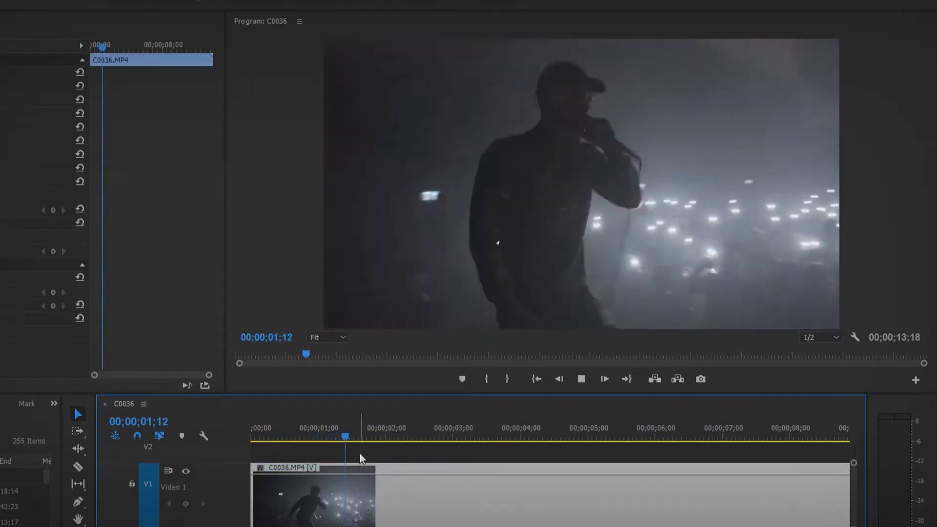
pyautogui.press('space')
pyautogui.moveTo(389, 436); pyautogui.dragTo(352, 436)
pyautogui.click(391, 451)
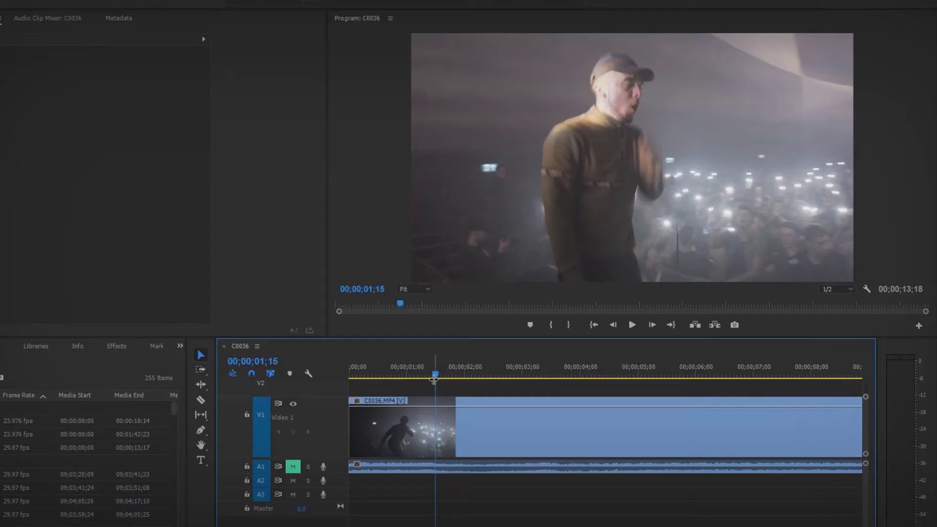
# Split the concert clip at 02;00
pyautogui.press('space')
pyautogui.press('space')
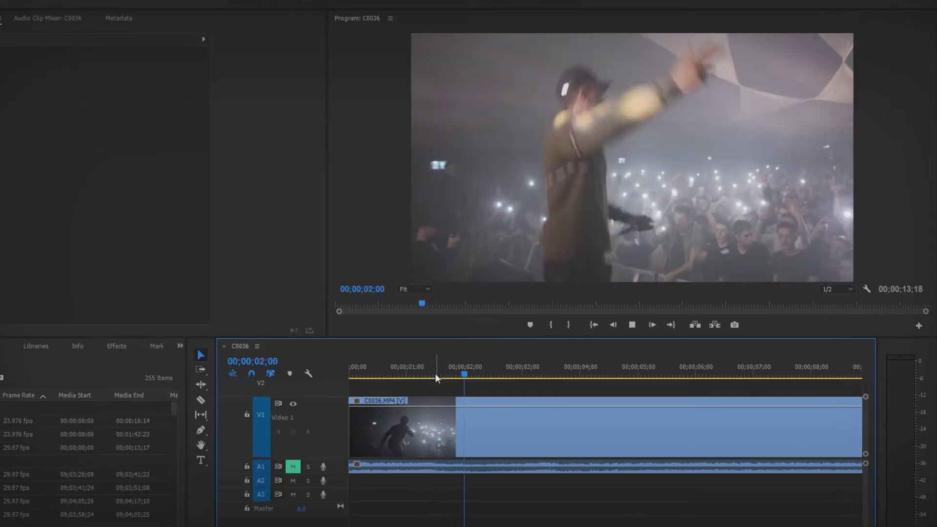
pyautogui.click(450, 411)
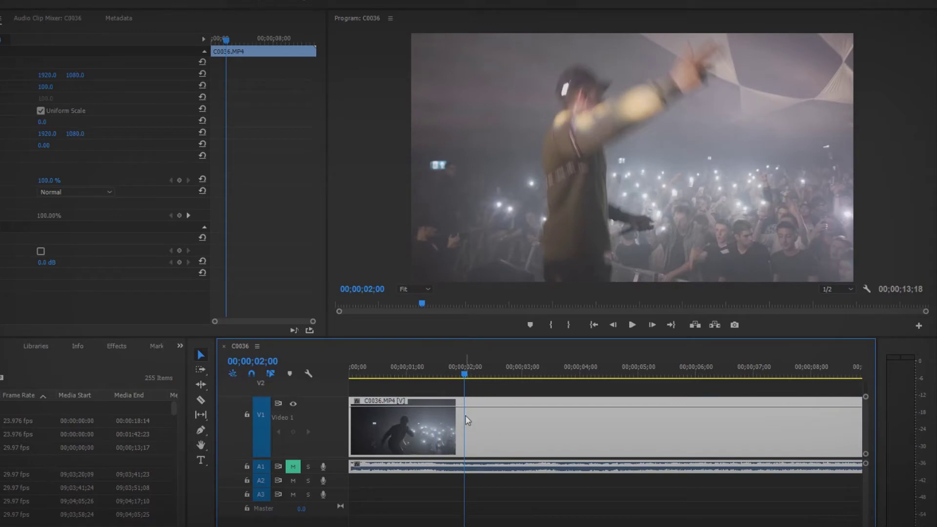
pyautogui.click(466, 418)
pyautogui.press('t')
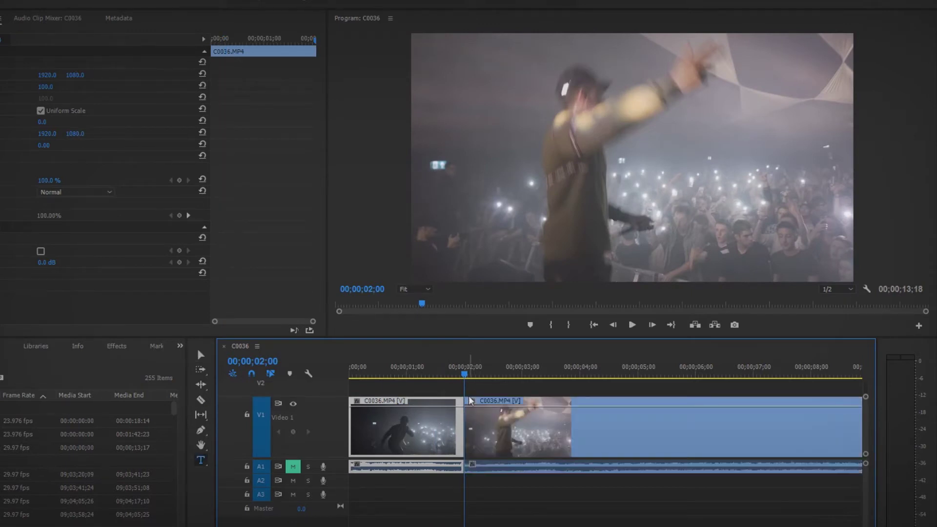
# Cut the clip again at 04;11 and bring up the middle piece's context menu
pyautogui.moveTo(465, 380); pyautogui.dragTo(600, 389)
pyautogui.press('c')
pyautogui.click(606, 414)
pyautogui.press('t')
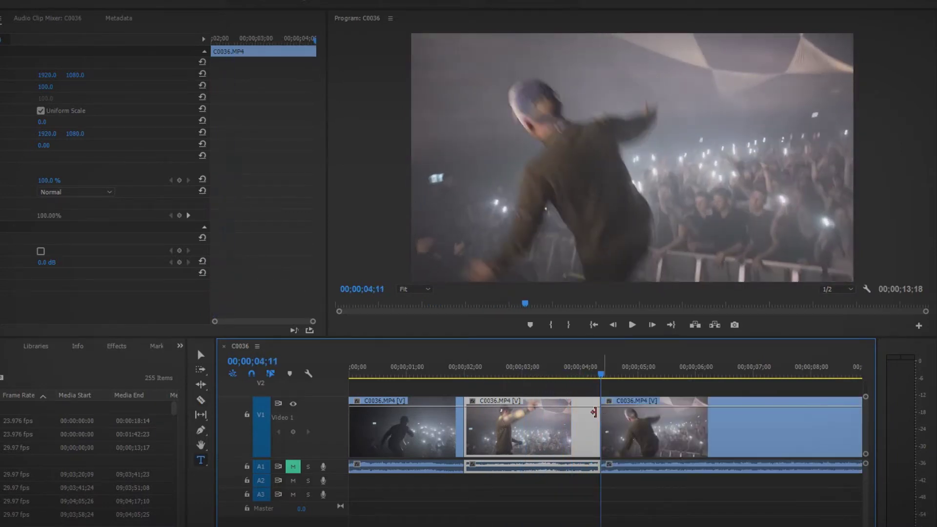
pyautogui.click(504, 373)
pyautogui.rightClick(517, 424)
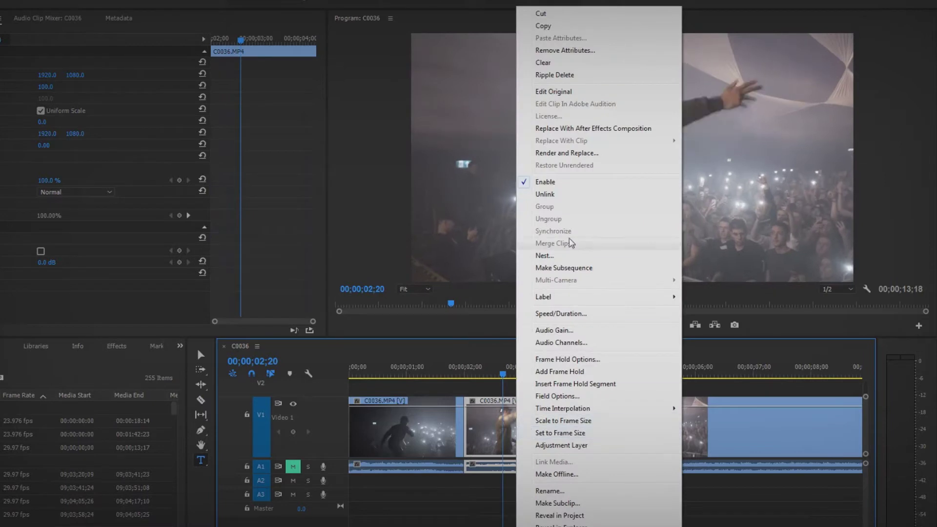
# Set the middle piece to 60% speed and play through the slowed section
pyautogui.click(561, 313)
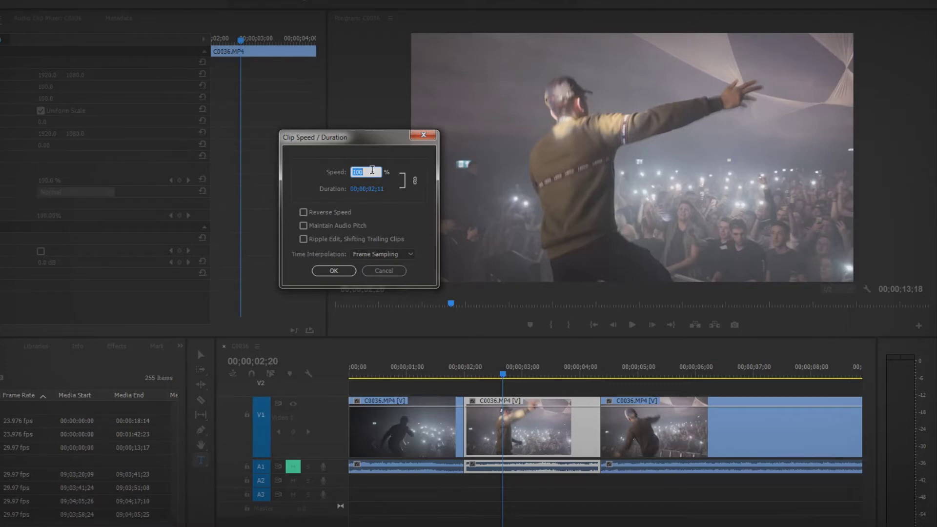
pyautogui.press('Return')
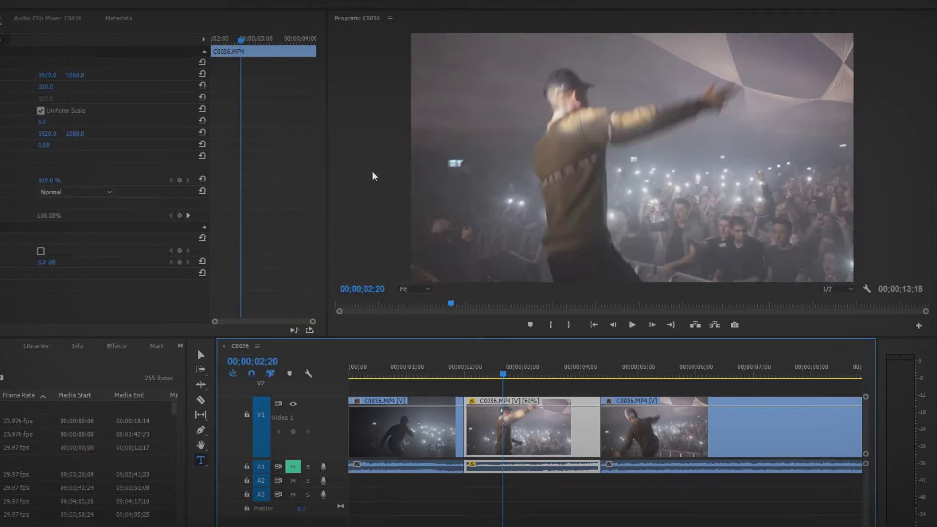
pyautogui.click(459, 367)
pyautogui.press('space')
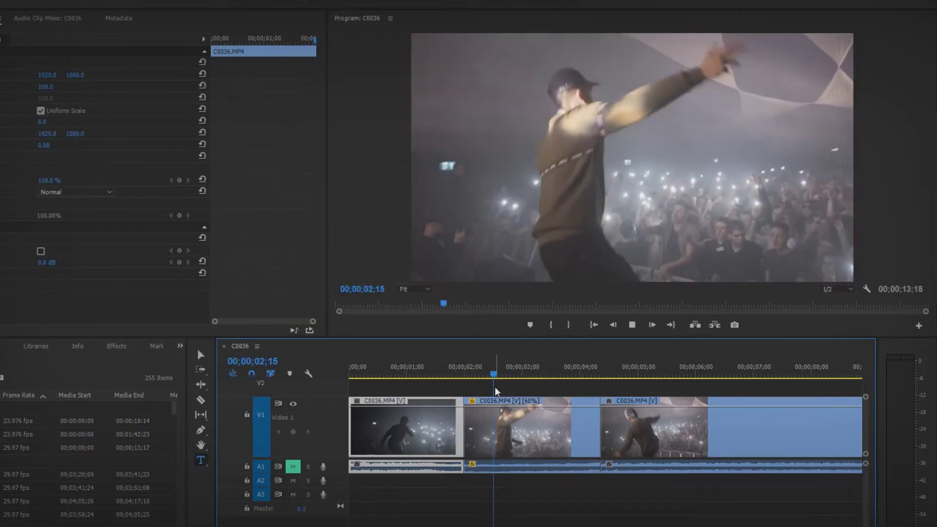
pyautogui.click(440, 374)
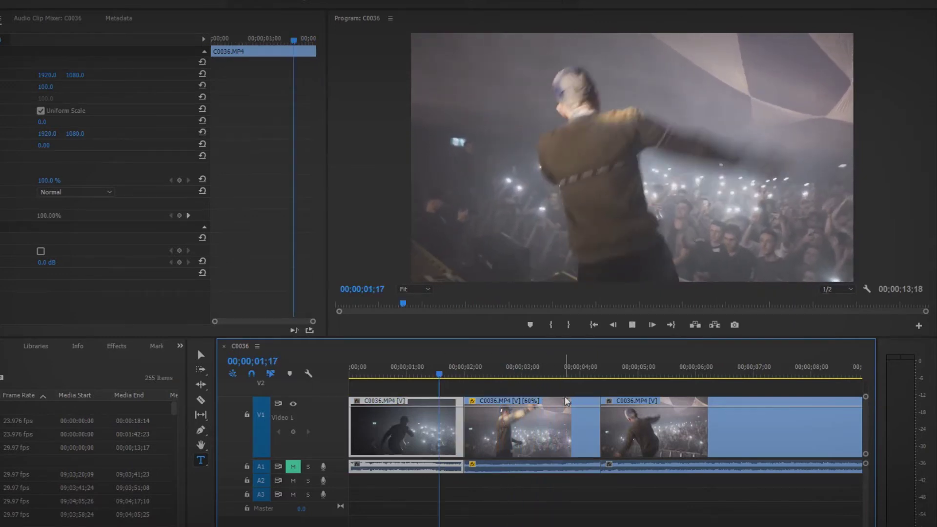
pyautogui.moveTo(440, 374)
pyautogui.mouseDown()
pyautogui.moveTo(470, 374)
pyautogui.moveTo(437, 374)
pyautogui.mouseUp()
pyautogui.press('space')
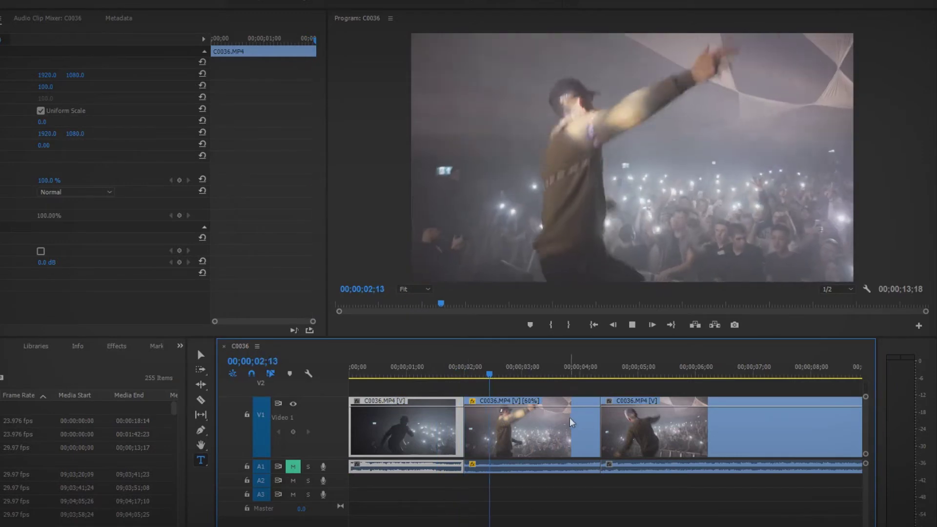
pyautogui.press('space')
# Review the frames across the second cut, then undo the 60% change and the cuts
pyautogui.moveTo(571, 372)
pyautogui.mouseDown()
pyautogui.moveTo(628, 374)
pyautogui.moveTo(562, 374)
pyautogui.moveTo(607, 374)
pyautogui.moveTo(565, 374)
pyautogui.moveTo(577, 374)
pyautogui.mouseUp()
pyautogui.press('space')
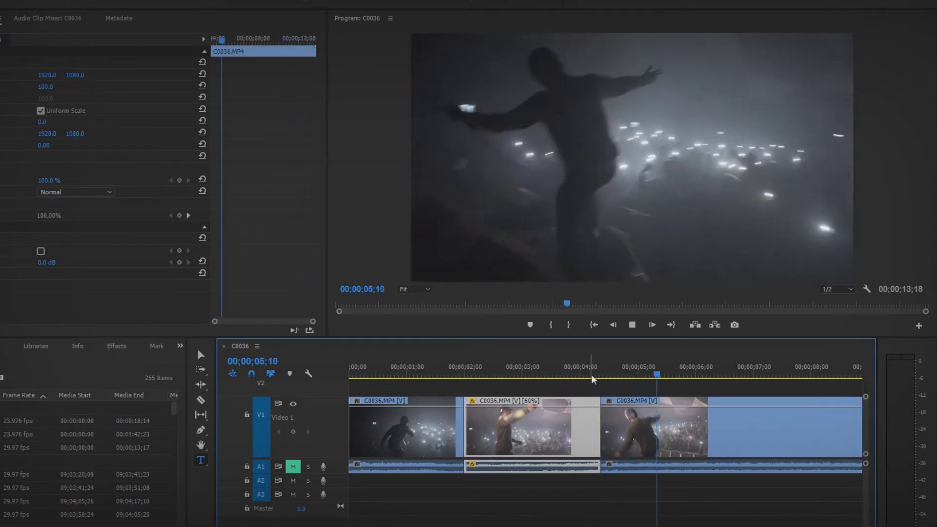
pyautogui.click(598, 374)
pyautogui.moveTo(599, 376); pyautogui.dragTo(489, 388)
pyautogui.hotkey('ctrl', 'z')
pyautogui.hotkey('ctrl', 'z')
pyautogui.hotkey('ctrl', 'z')
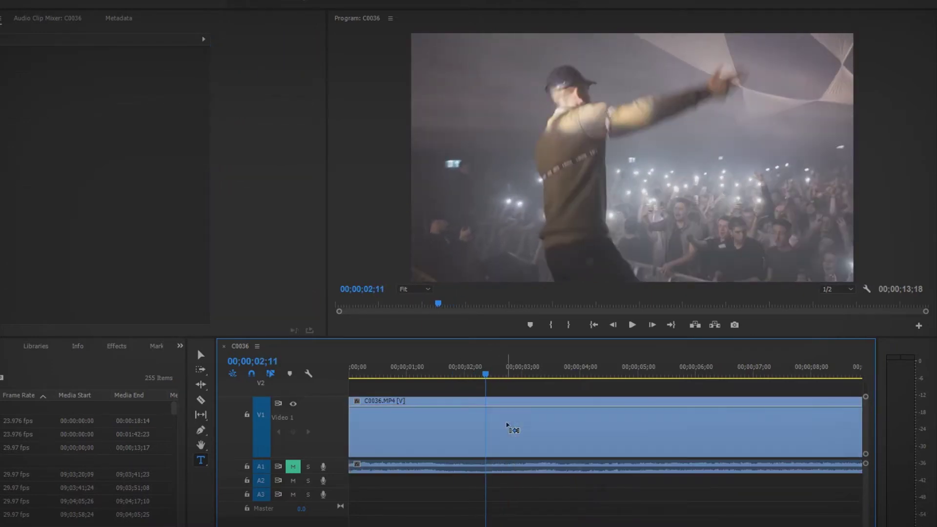
# Park the playhead at 02;03 with the clip deselected and switch to the Pen tool (P)
pyautogui.moveTo(465, 384); pyautogui.dragTo(429, 383)
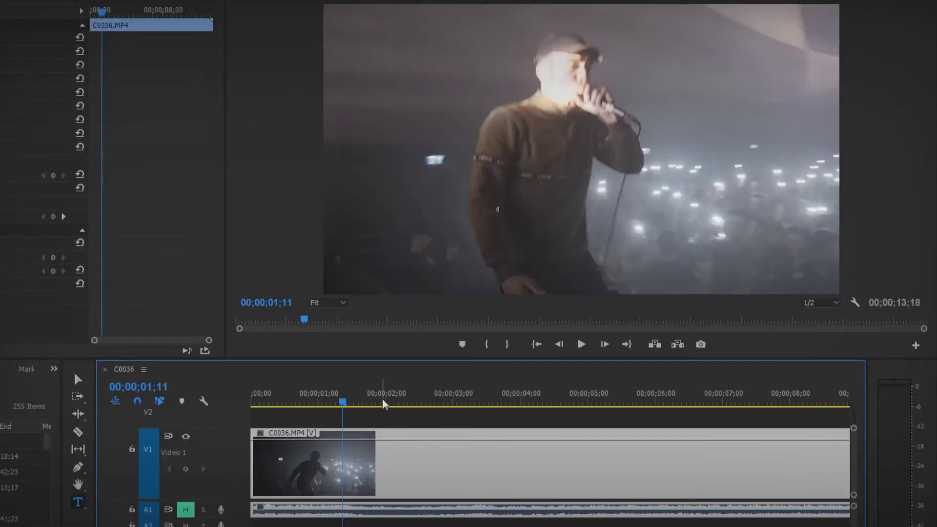
pyautogui.click(352, 419)
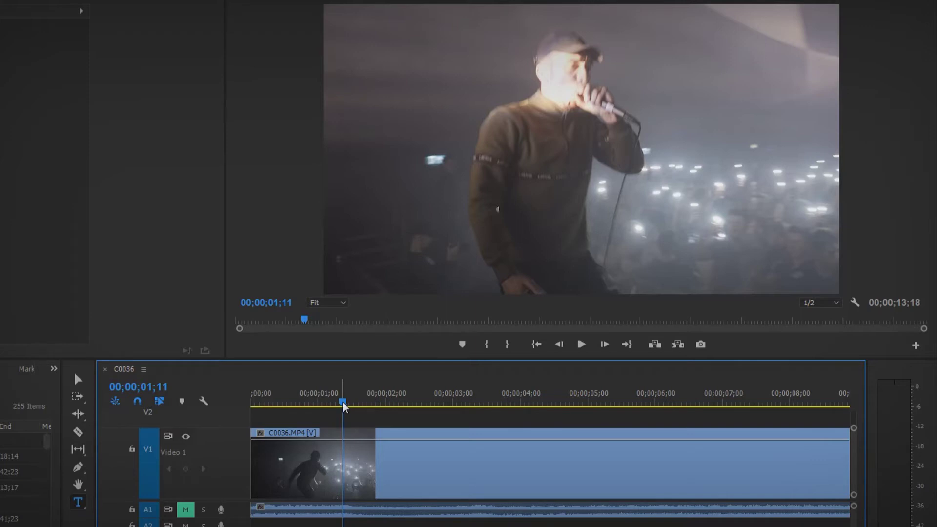
pyautogui.moveTo(344, 407); pyautogui.dragTo(395, 433)
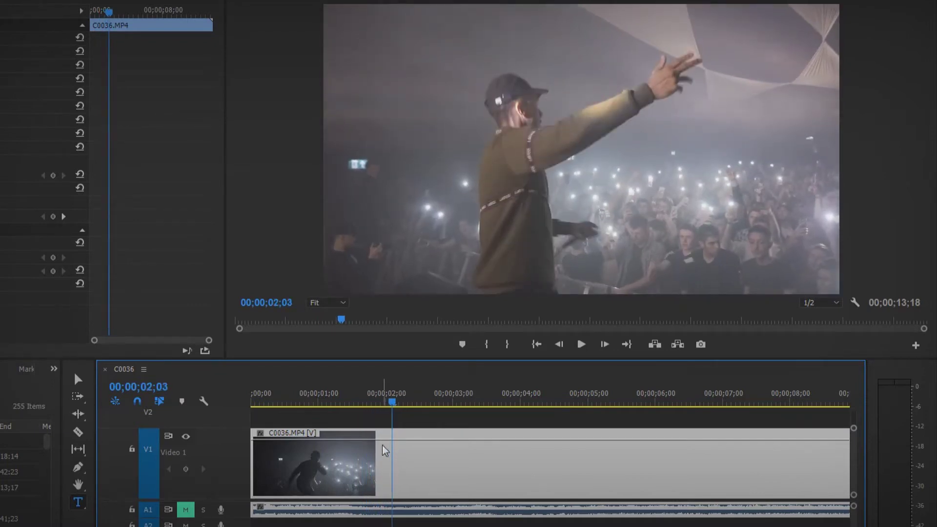
pyautogui.press('p')
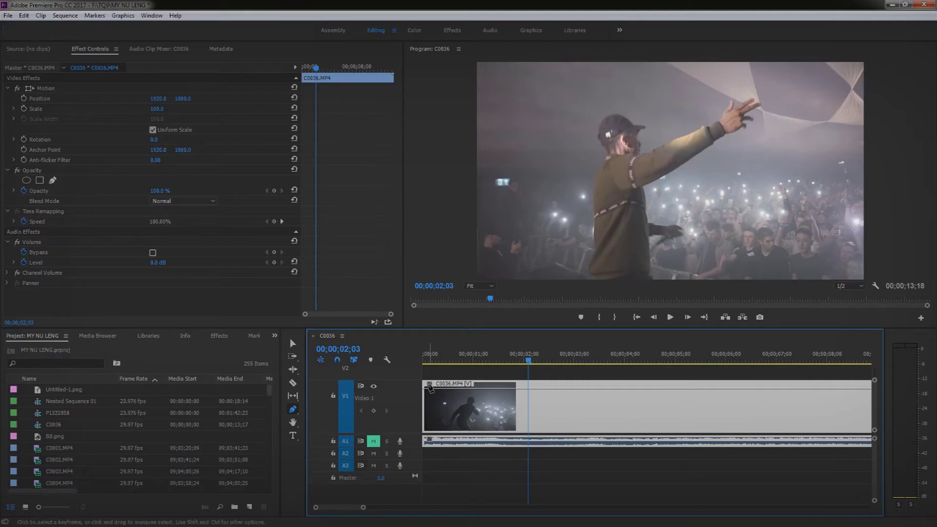
pyautogui.click(430, 383)
# Show the clip's Time Remapping > Speed line, keyframe it at 02;03, and park the playhead at 03;14
pyautogui.moveTo(475, 415)
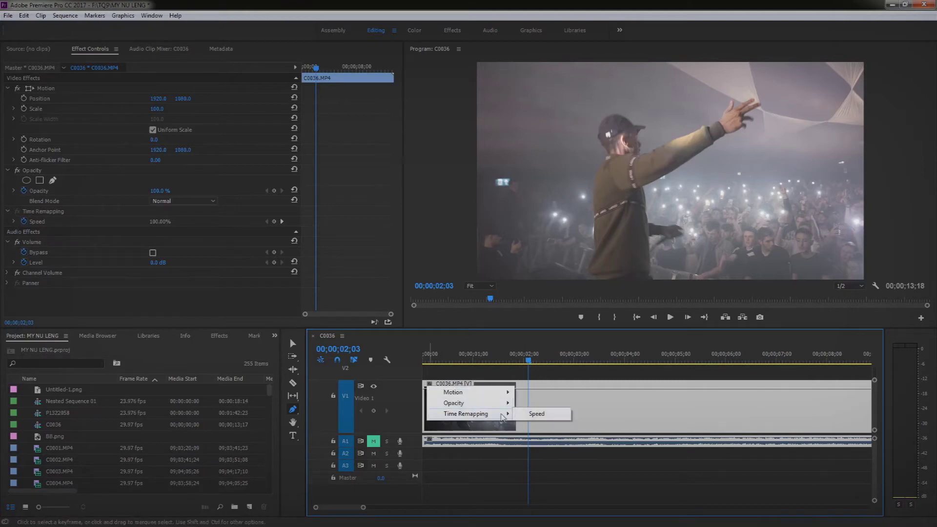
pyautogui.click(534, 416)
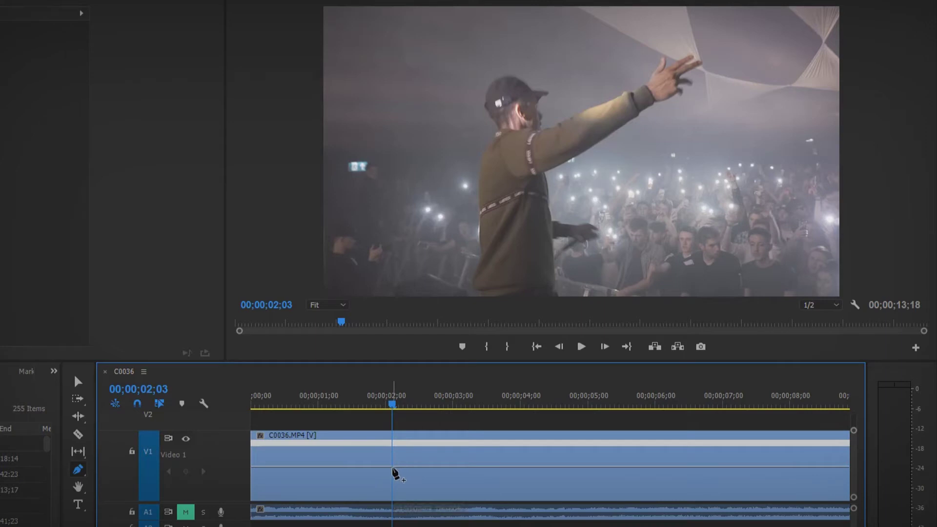
pyautogui.click(393, 470)
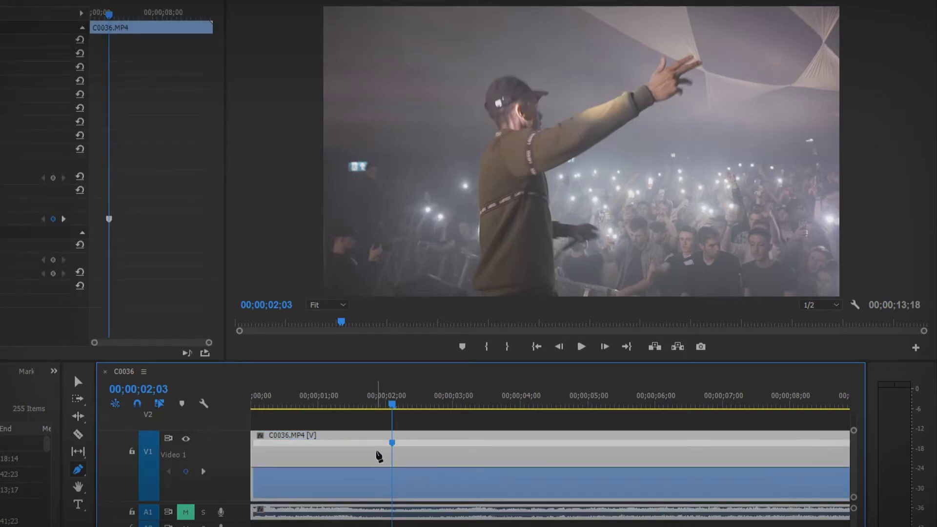
pyautogui.moveTo(395, 415); pyautogui.dragTo(481, 421)
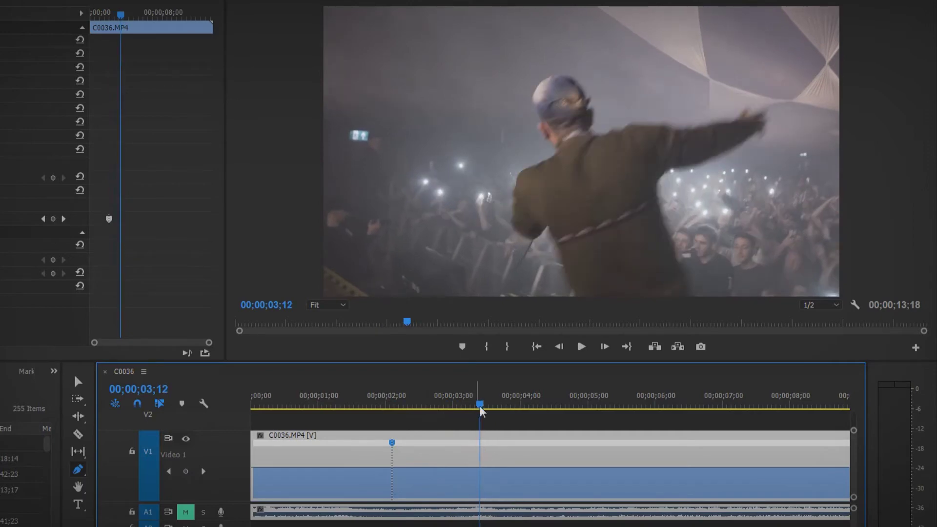
pyautogui.moveTo(481, 411); pyautogui.dragTo(662, 404)
pyautogui.moveTo(552, 396); pyautogui.dragTo(481, 413)
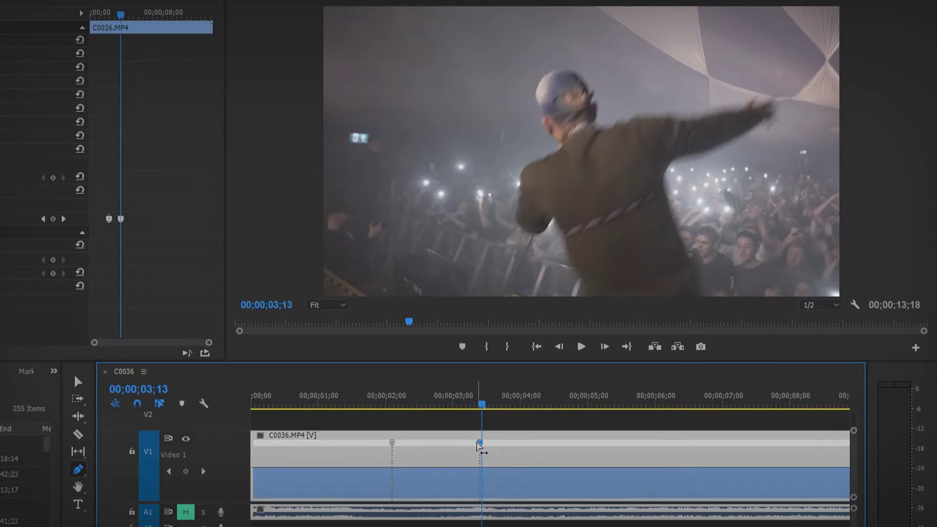
pyautogui.moveTo(404, 406); pyautogui.dragTo(487, 417)
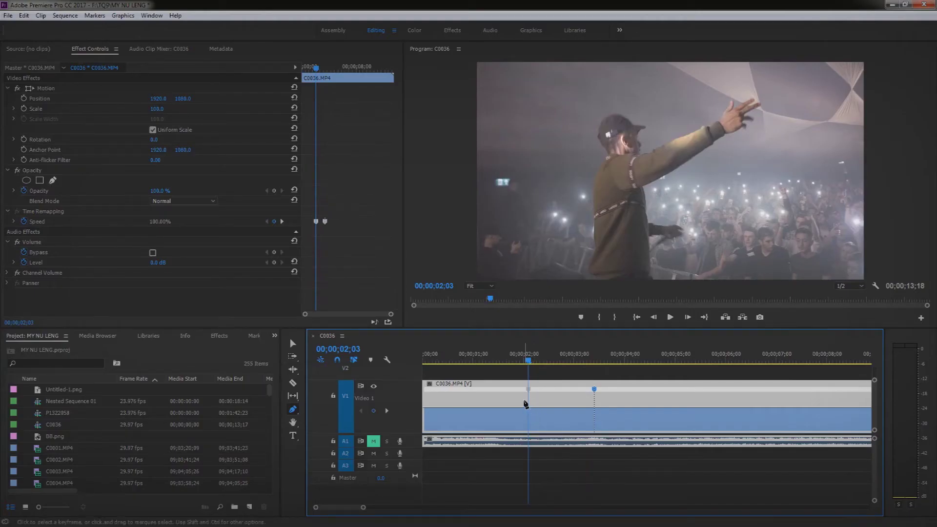
# Drag the speed line down after the first keyframe and replay from just before the slowdown
pyautogui.press('t')
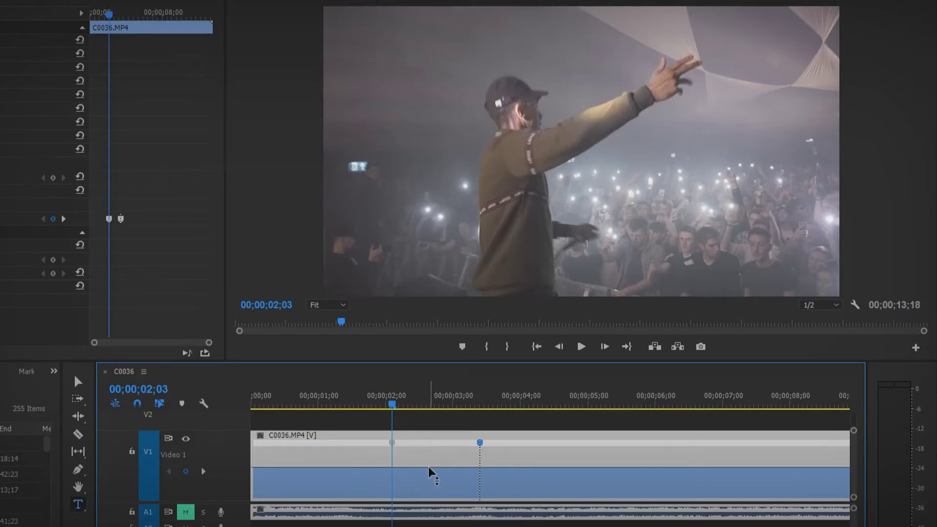
pyautogui.moveTo(432, 469); pyautogui.dragTo(432, 442)
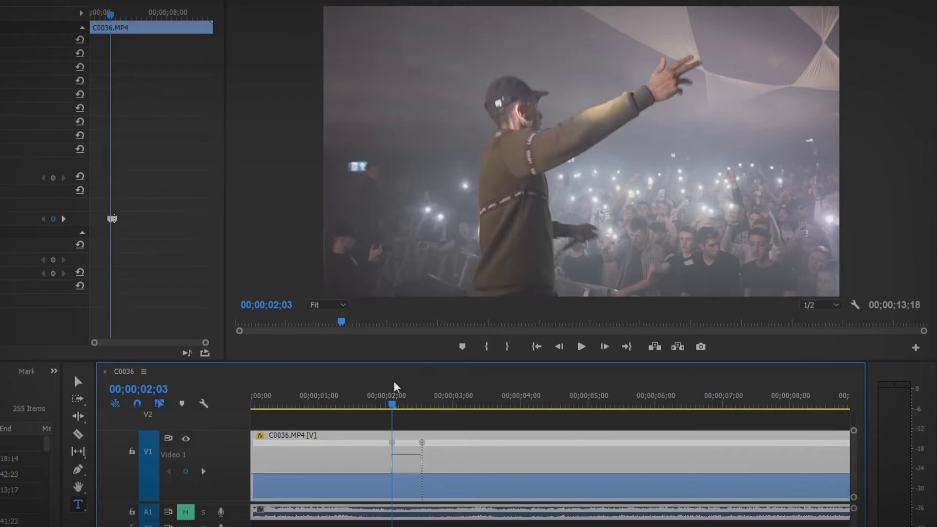
pyautogui.press('space')
pyautogui.click(366, 404)
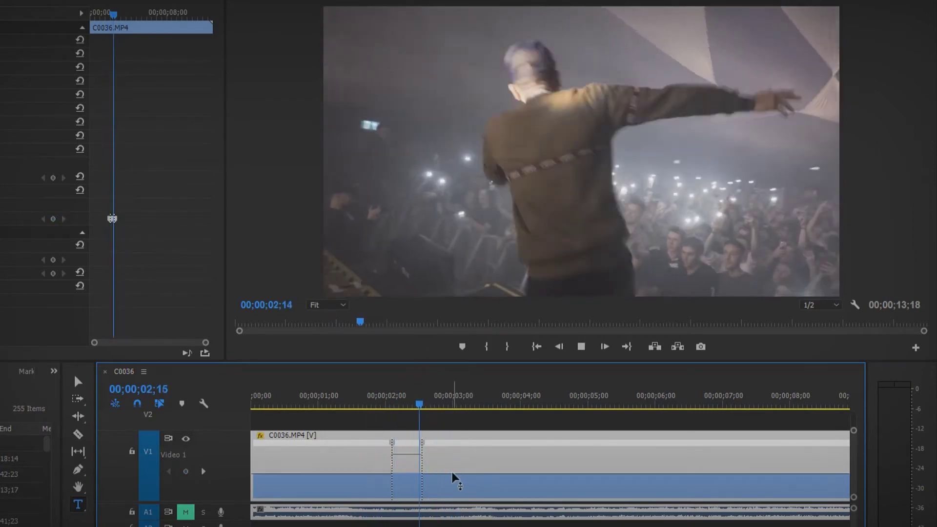
pyautogui.click(399, 406)
pyautogui.moveTo(401, 407); pyautogui.dragTo(399, 407)
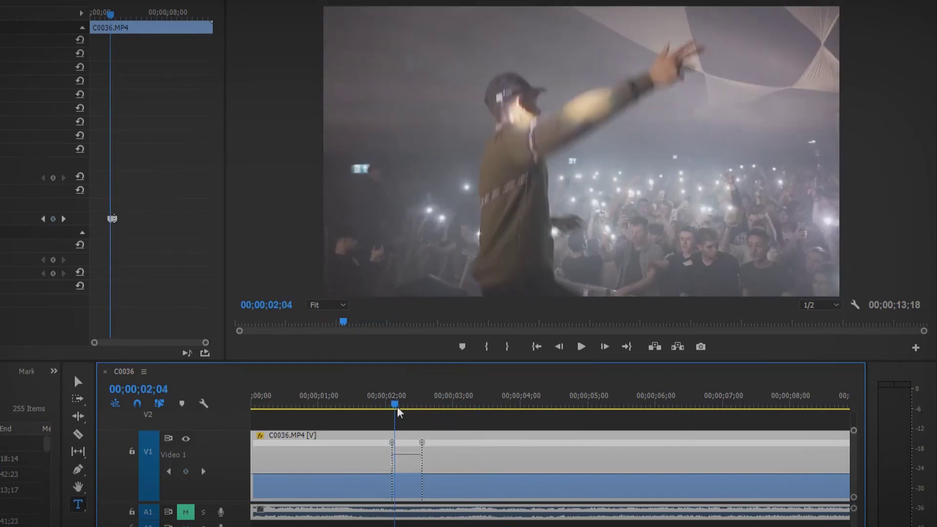
# Lower the speed between the two keyframes, preview it, and save the project
pyautogui.moveTo(410, 457); pyautogui.dragTo(411, 467)
pyautogui.press('space')
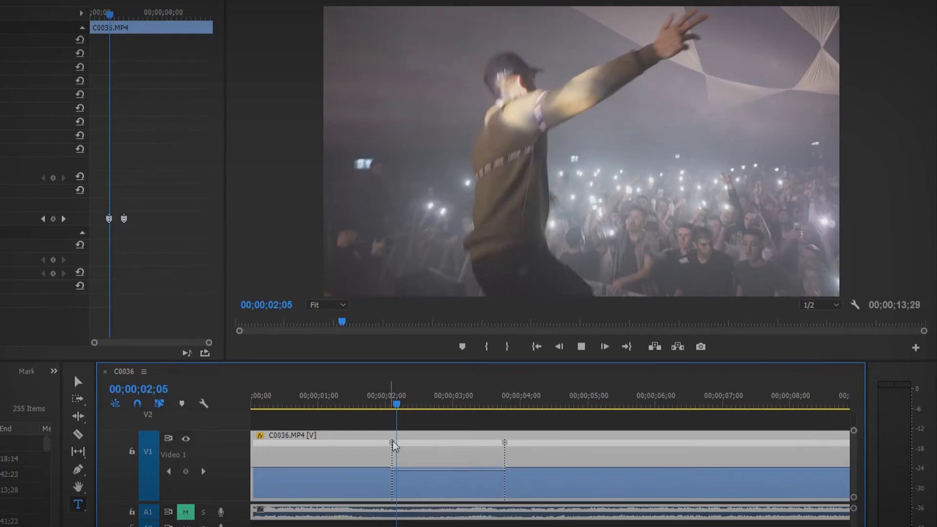
pyautogui.press('space')
pyautogui.press('space')
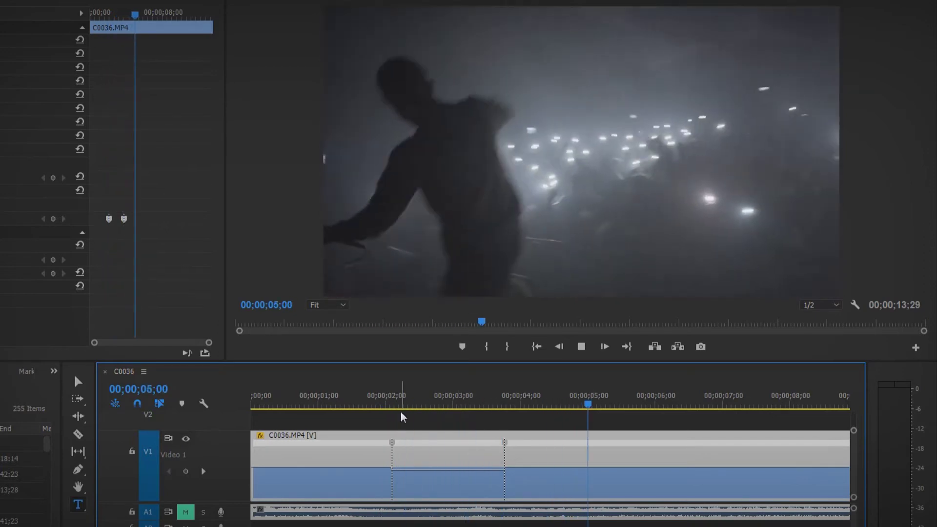
pyautogui.press('space')
pyautogui.hotkey('ctrl', 's')
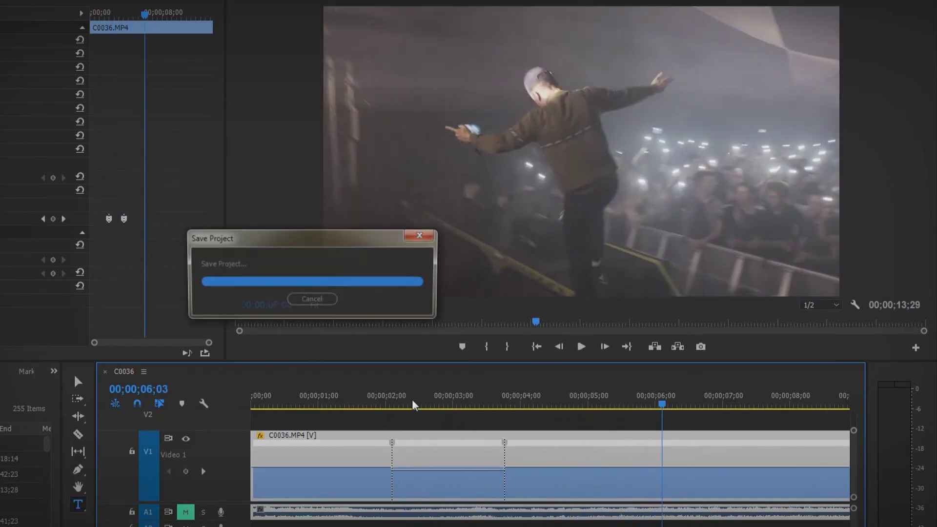
pyautogui.moveTo(419, 405); pyautogui.dragTo(398, 419)
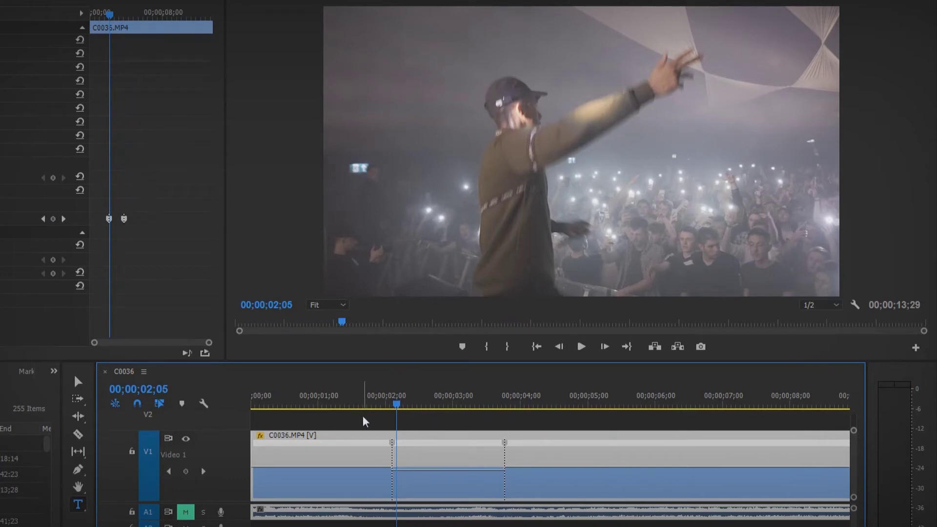
pyautogui.click(392, 442)
# Zoom the timeline in on the speed keyframe at 02;02
pyautogui.moveTo(396, 405); pyautogui.dragTo(390, 410)
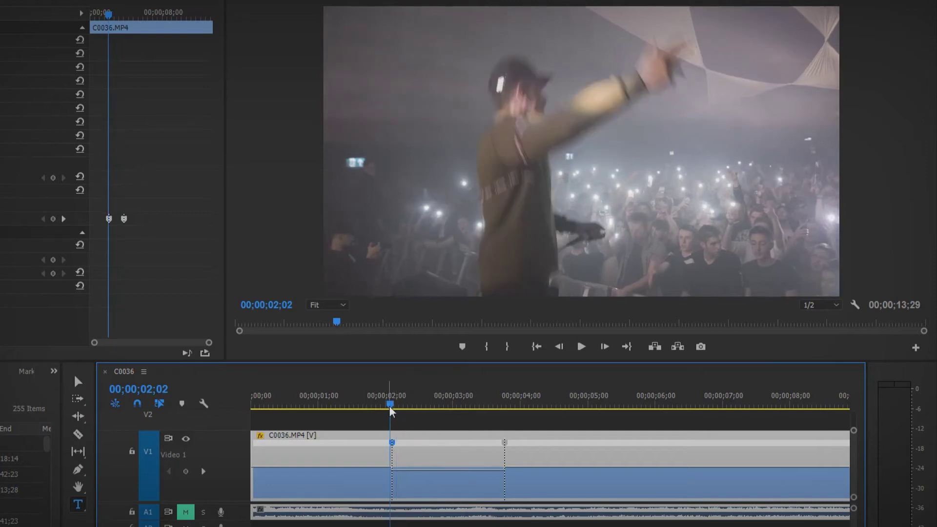
pyautogui.press('=')
pyautogui.press('=')
pyautogui.press('=')
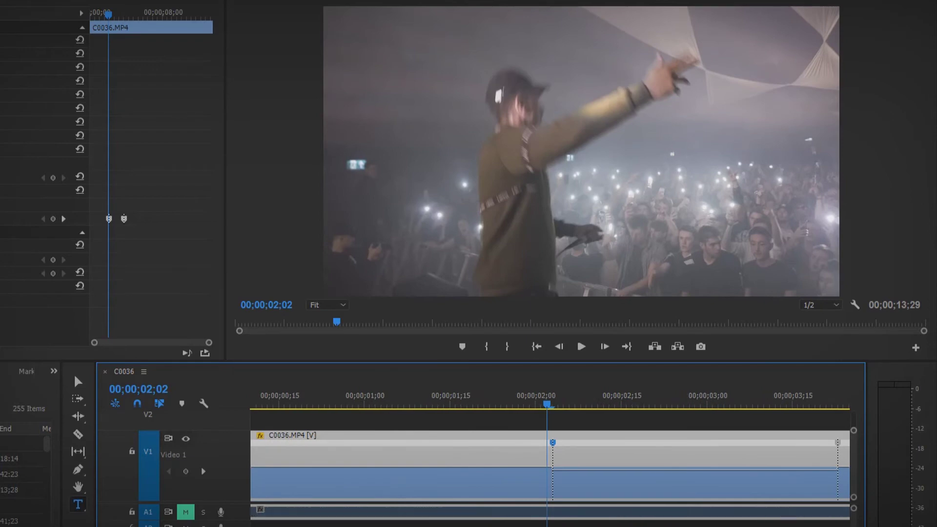
pyautogui.press('-')
pyautogui.press('=')
pyautogui.press('=')
pyautogui.press('-')
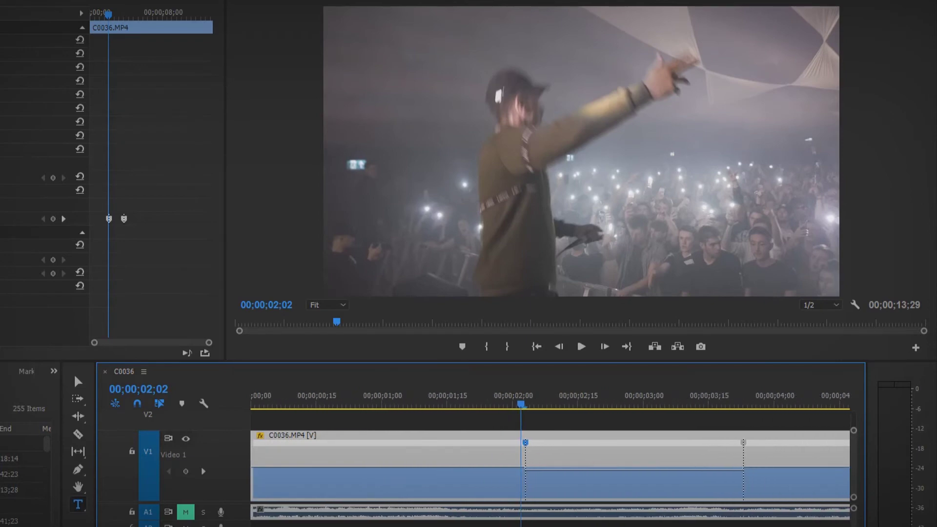
pyautogui.press('=')
pyautogui.press('=')
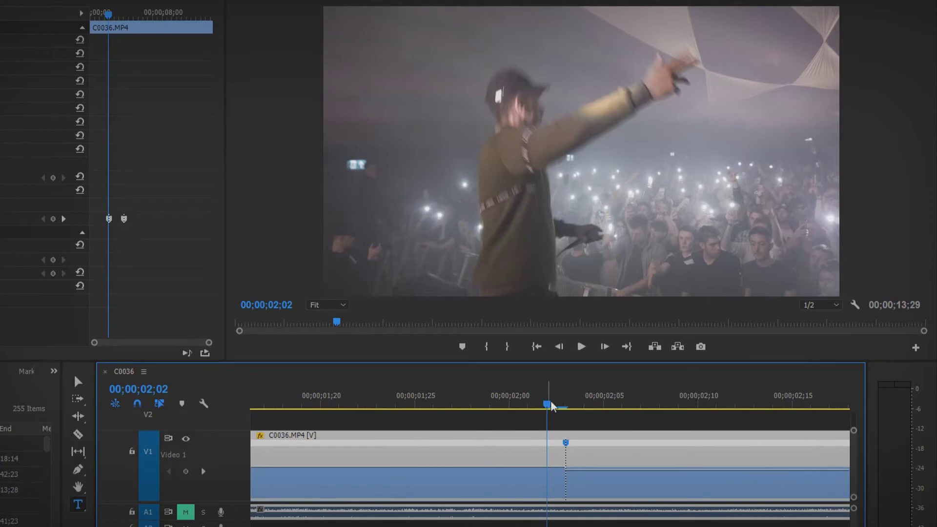
pyautogui.press('Left')
pyautogui.press('Left')
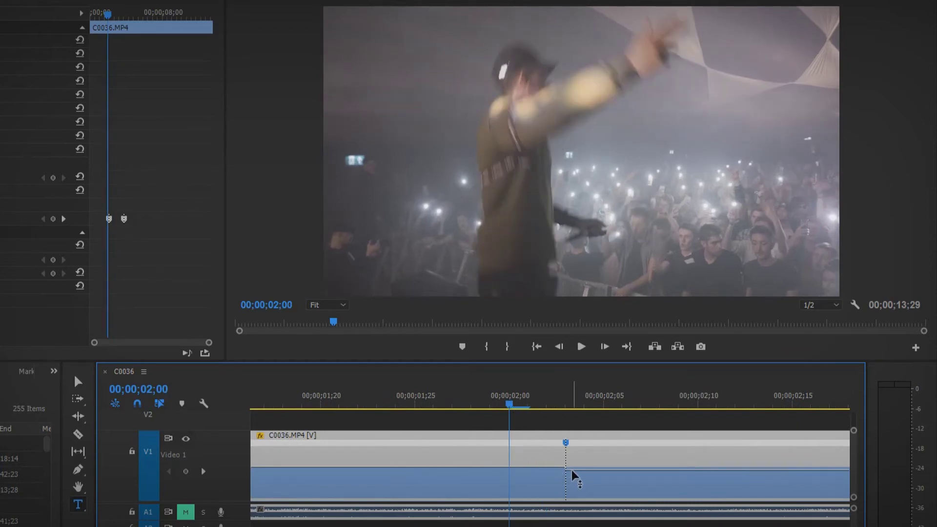
# Pull the first speed keyframe apart into a gradual ramp down into the slowed section
pyautogui.moveTo(573, 476); pyautogui.dragTo(579, 478)
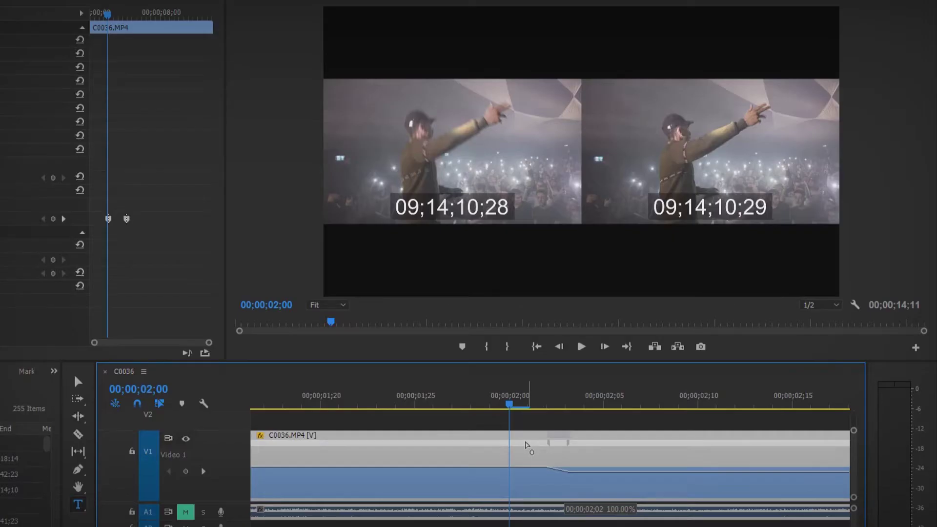
pyautogui.moveTo(533, 450); pyautogui.dragTo(398, 444)
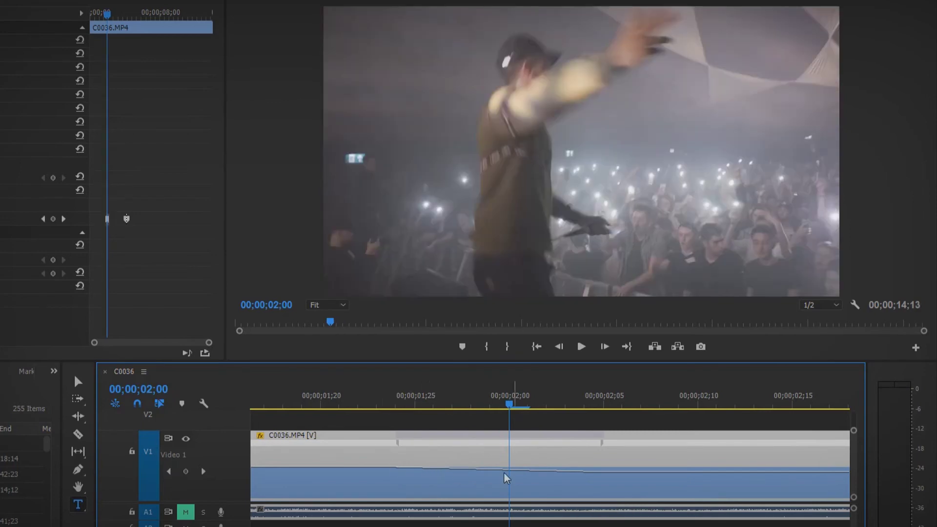
pyautogui.moveTo(401, 414)
pyautogui.mouseDown()
pyautogui.moveTo(385, 403)
pyautogui.moveTo(548, 404)
pyautogui.moveTo(377, 470)
pyautogui.mouseUp()
pyautogui.hotkey('ctrl', 'z')
pyautogui.hotkey('ctrl', 'z')
pyautogui.hotkey('ctrl', 'z')
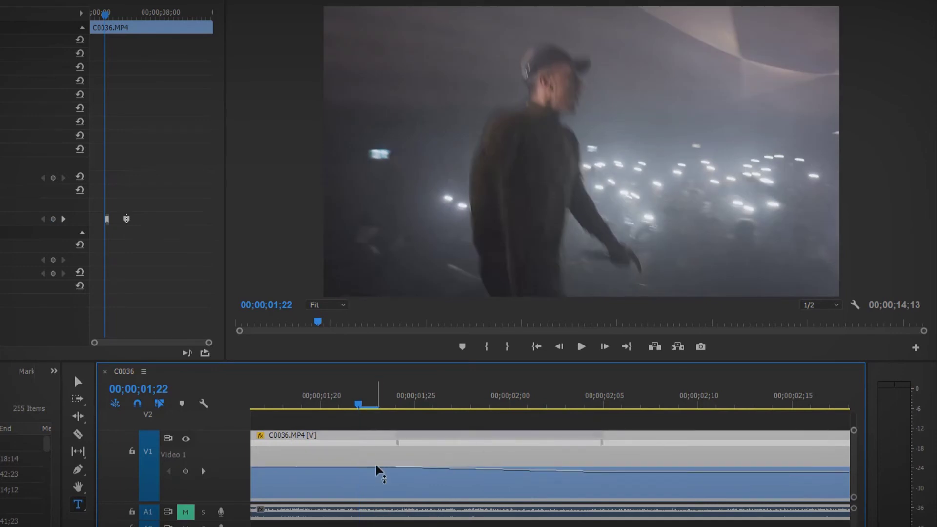
pyautogui.moveTo(380, 404); pyautogui.dragTo(660, 403)
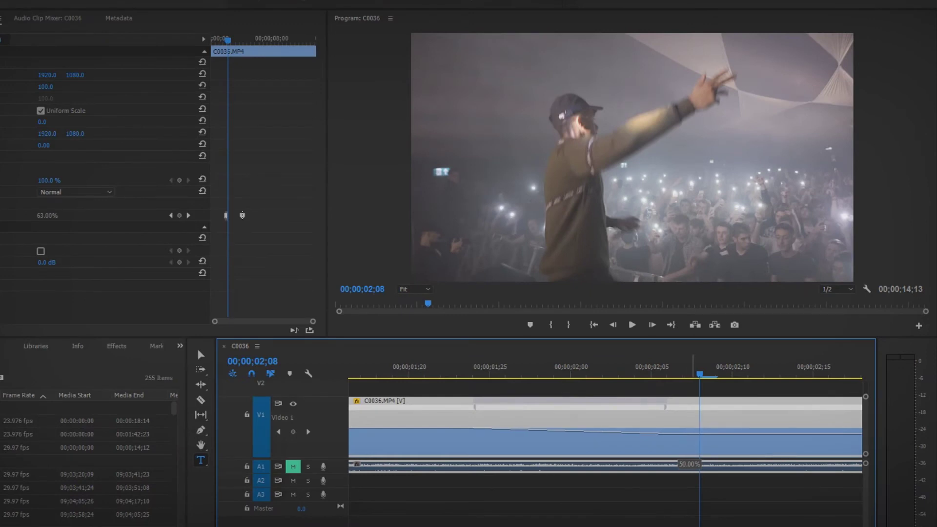
# Set the slowed section to 50% speed and preview the ramp
pyautogui.moveTo(694, 433); pyautogui.dragTo(694, 434)
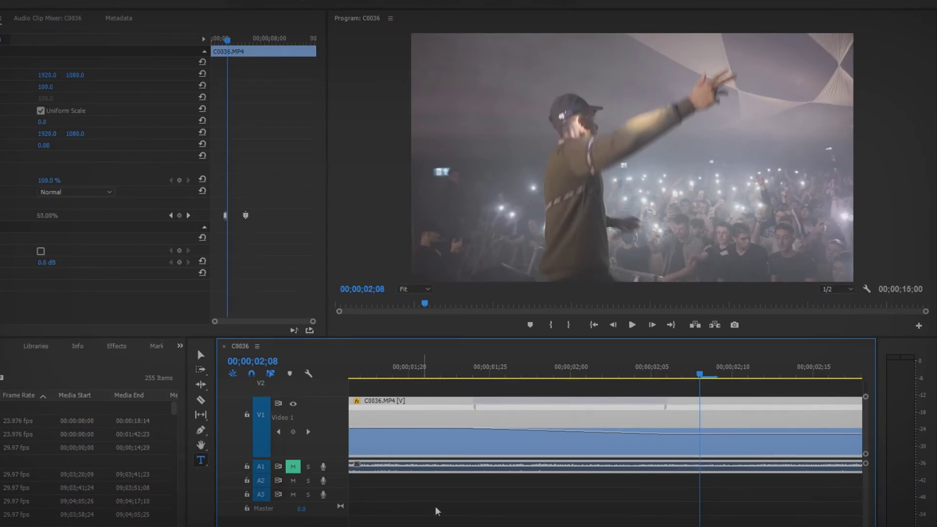
pyautogui.scroll(-5, 511, 412)
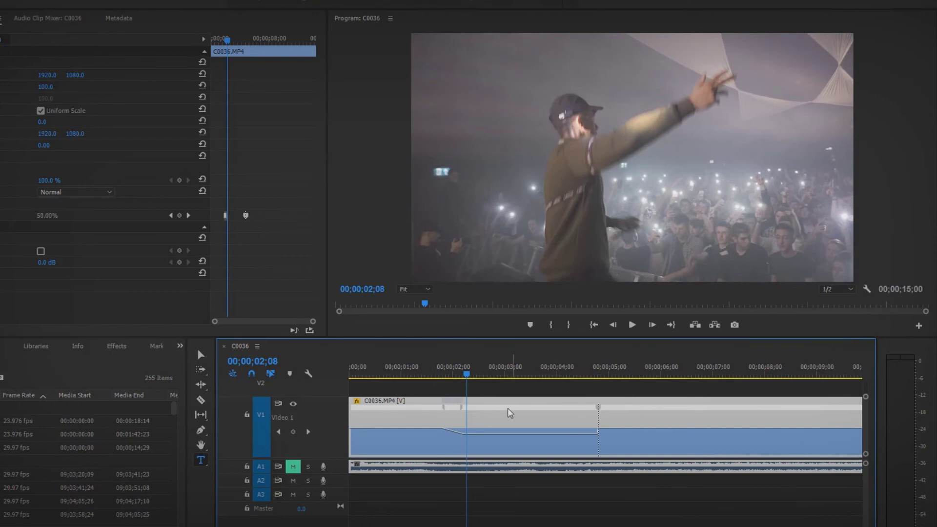
pyautogui.click(445, 369)
pyautogui.press('space')
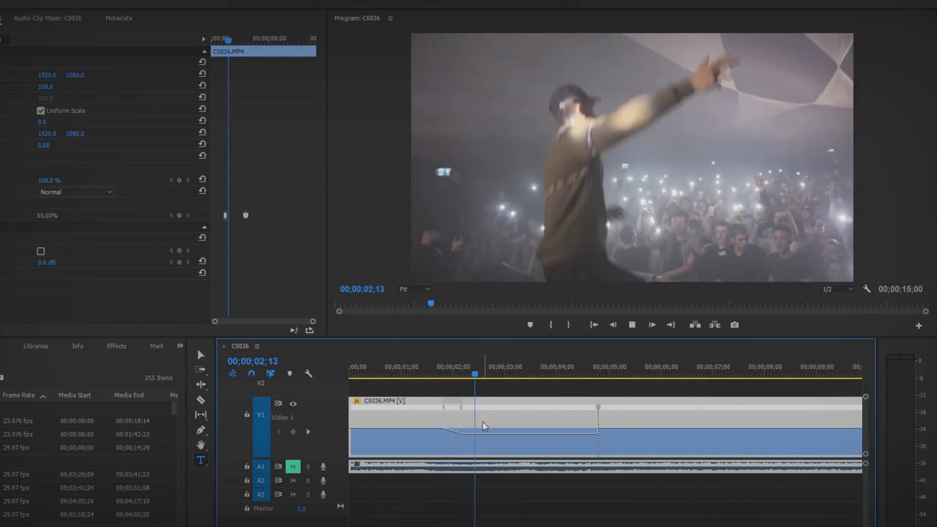
pyautogui.press('space')
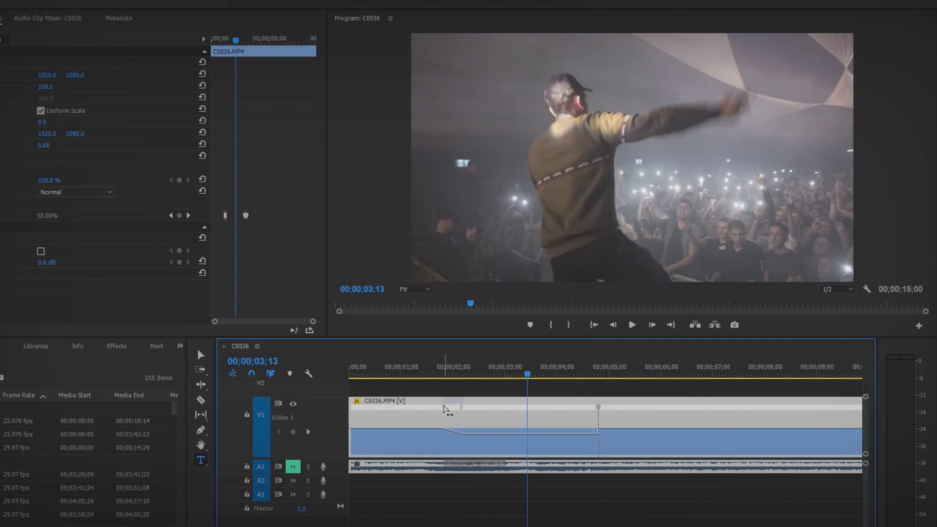
# Lengthen the ramp into slow motion and shuttle through it to check smoothness
pyautogui.moveTo(447, 410); pyautogui.dragTo(415, 408)
pyautogui.click(398, 374)
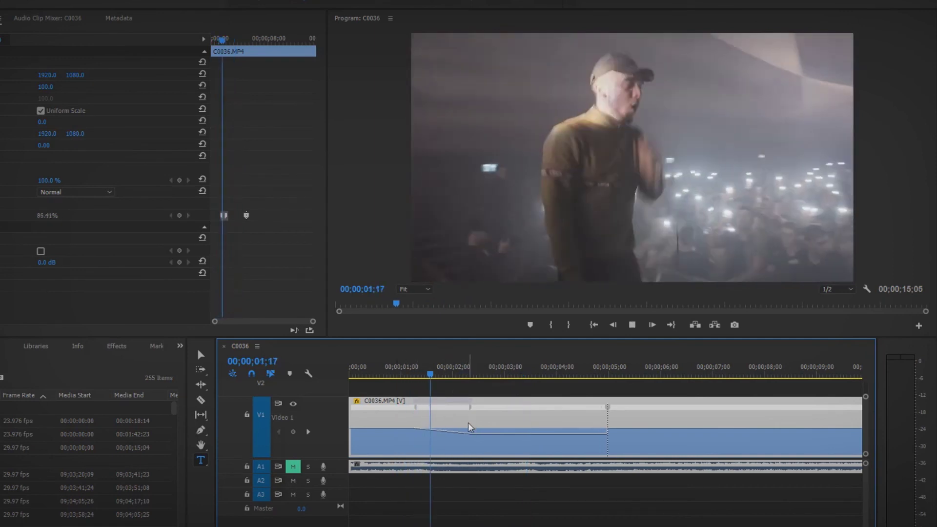
pyautogui.press('space')
pyautogui.click(414, 364)
pyautogui.press('space')
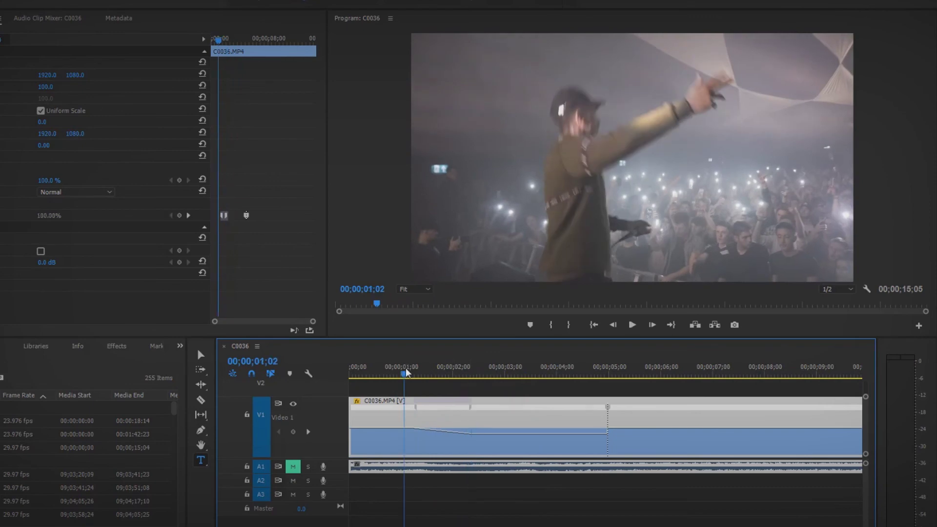
pyautogui.press('j')
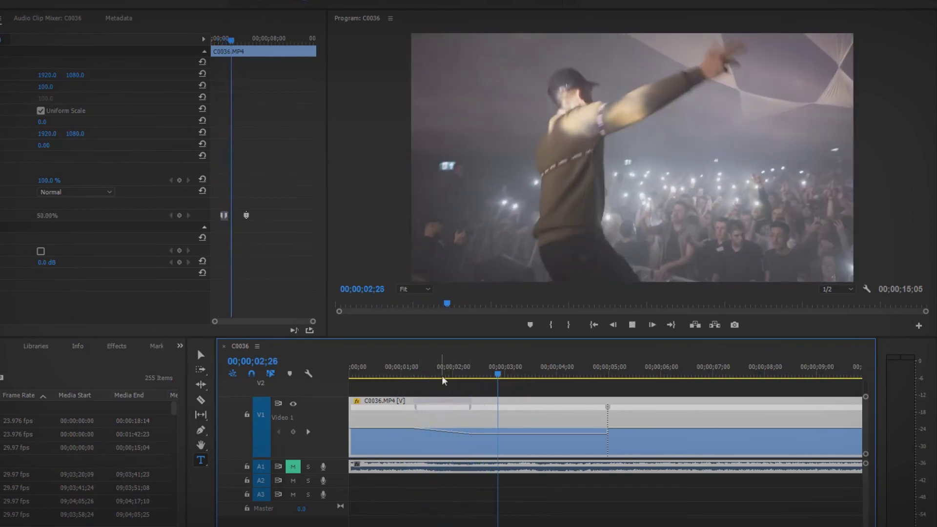
pyautogui.press('l')
pyautogui.press('j')
pyautogui.press('j')
pyautogui.press('l')
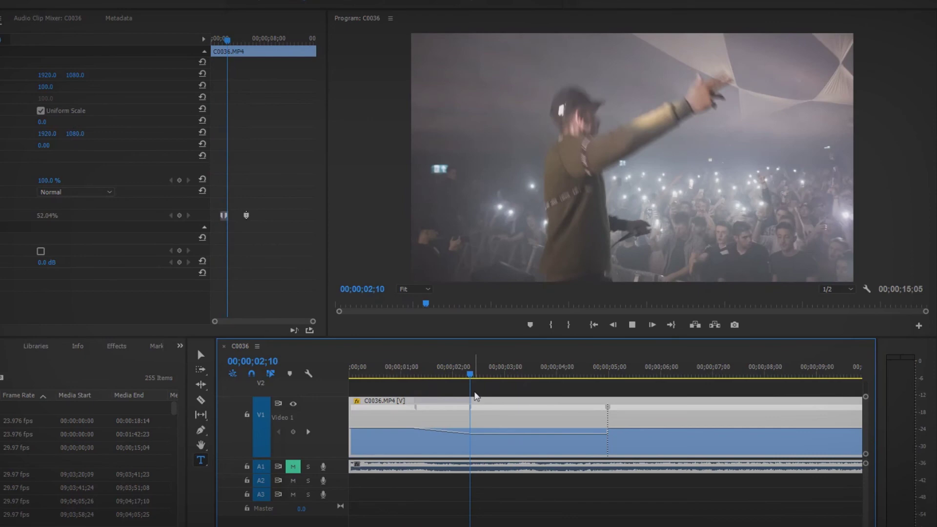
pyautogui.press('space')
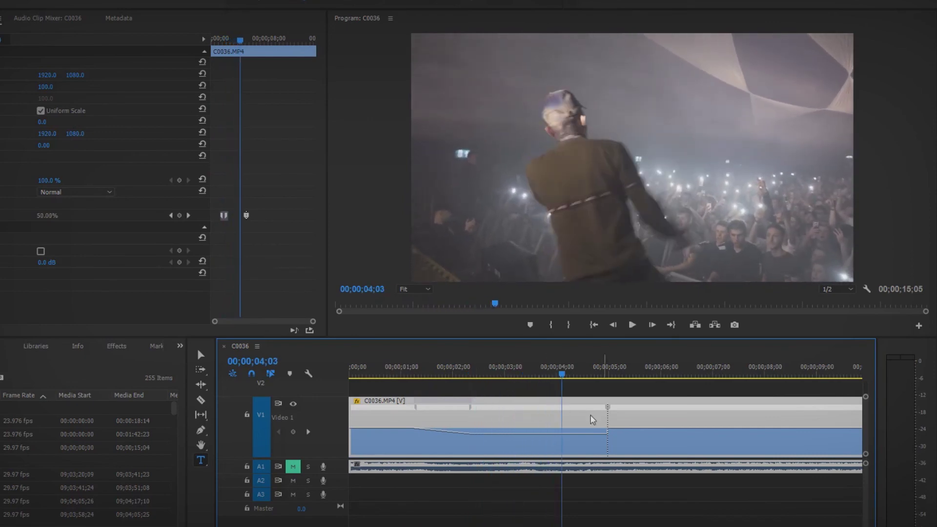
# Split the second speed keyframe into a ramp from 50% back to 100% and play it
pyautogui.moveTo(607, 406)
pyautogui.mouseDown()
pyautogui.moveTo(632, 409)
pyautogui.moveTo(619, 410)
pyautogui.mouseUp()
pyautogui.press('space')
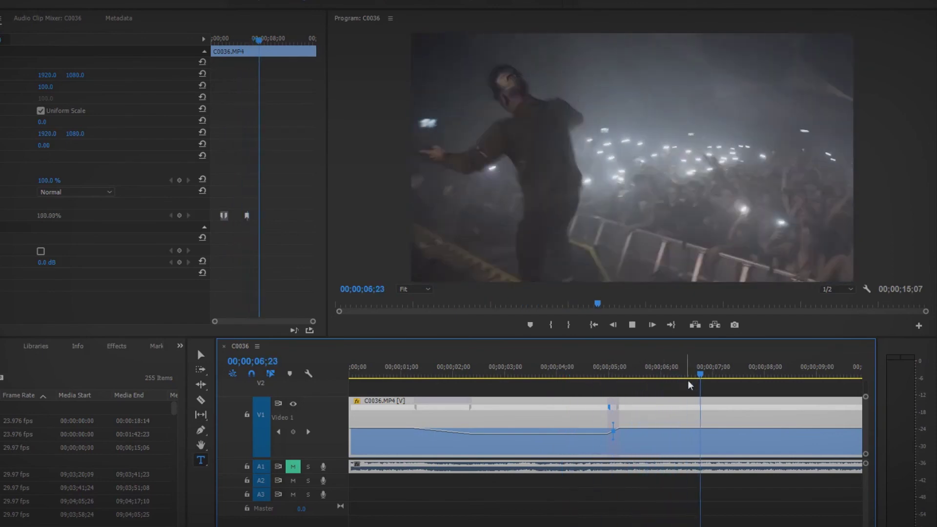
pyautogui.moveTo(547, 373); pyautogui.dragTo(407, 382)
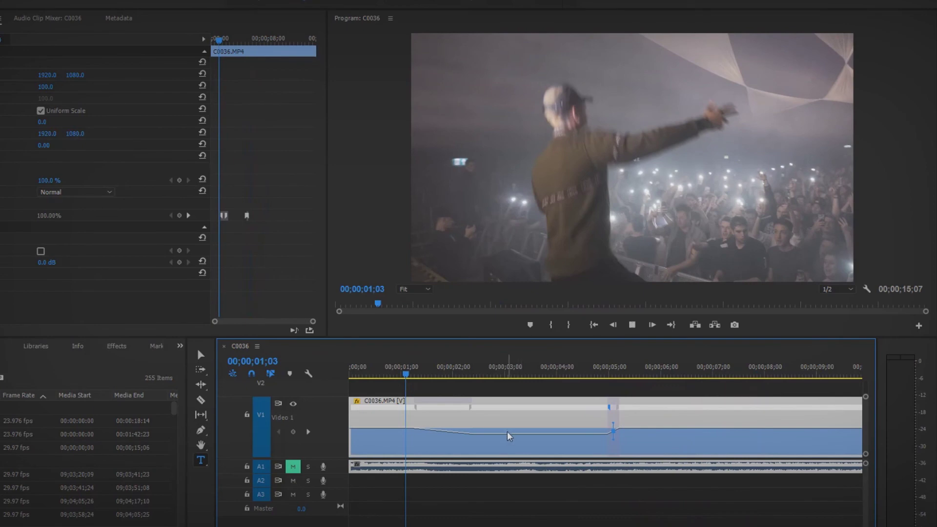
pyautogui.press('space')
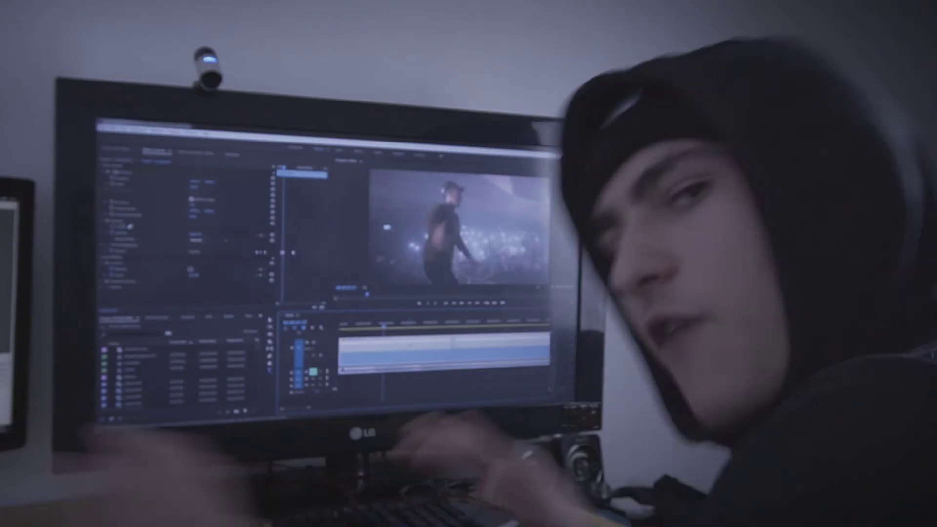